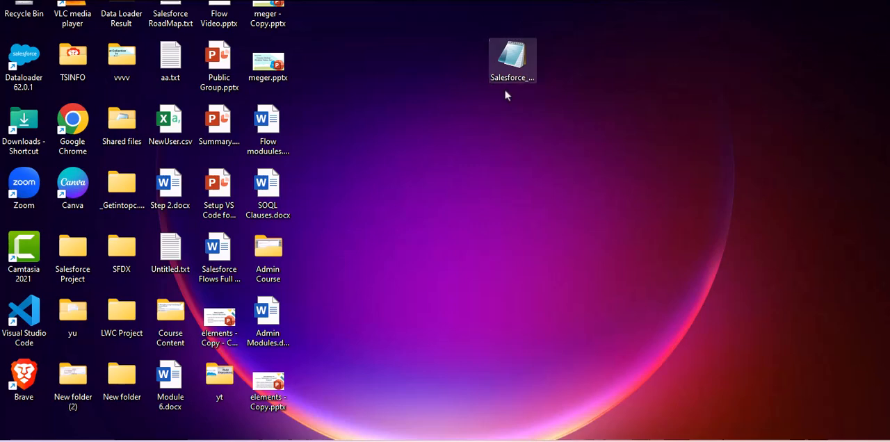
# - Open the Salesforce_Leads_Upload_Updated file from the desktop in Excel and widen its columns to fit the lead data
pyautogui.moveTo(679, 153)
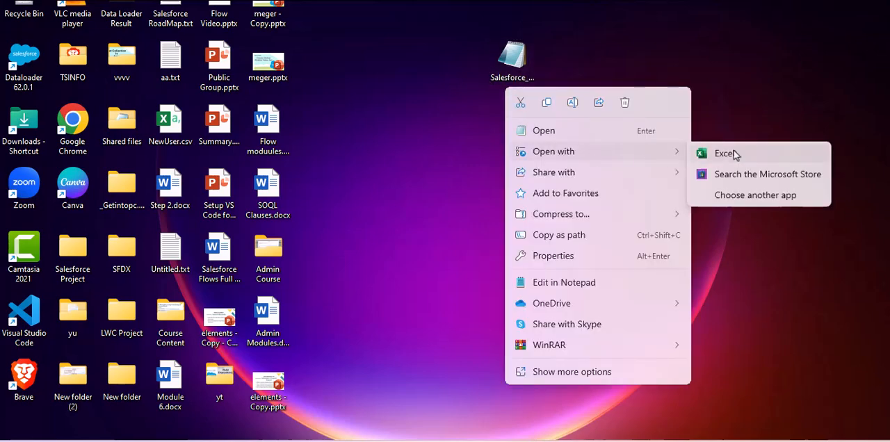
pyautogui.click(733, 152)
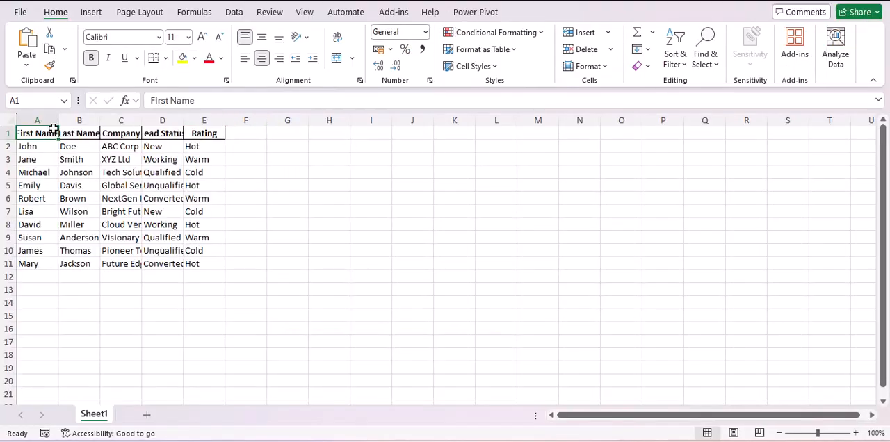
pyautogui.moveTo(59, 120); pyautogui.dragTo(416, 121)
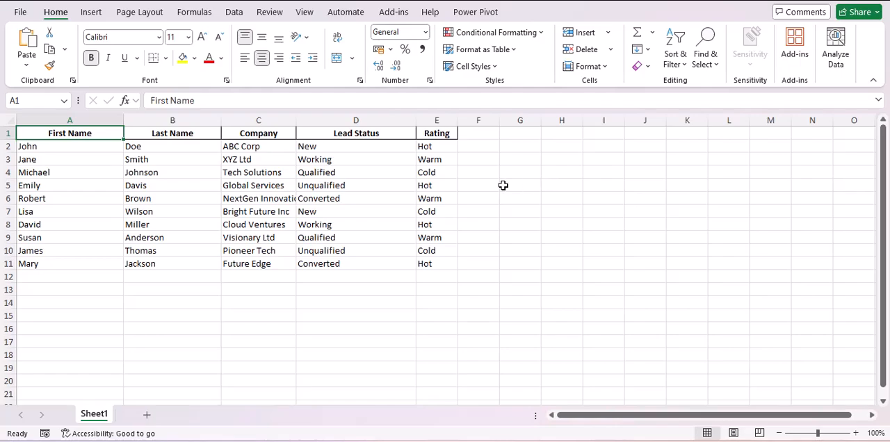
# - Save the leads workbook to the Desktop as Salesforce_Leads_Upload_Updated in CSV UTF-8 (Comma delimited) format
pyautogui.click(21, 14)
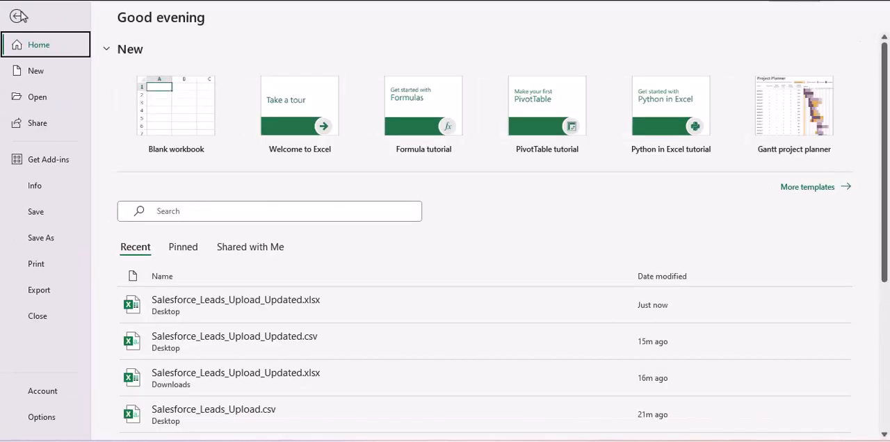
pyautogui.click(42, 239)
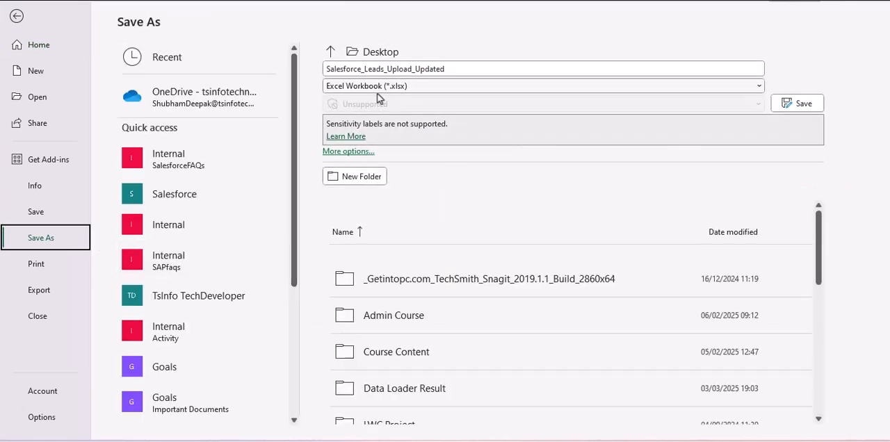
pyautogui.click(425, 85)
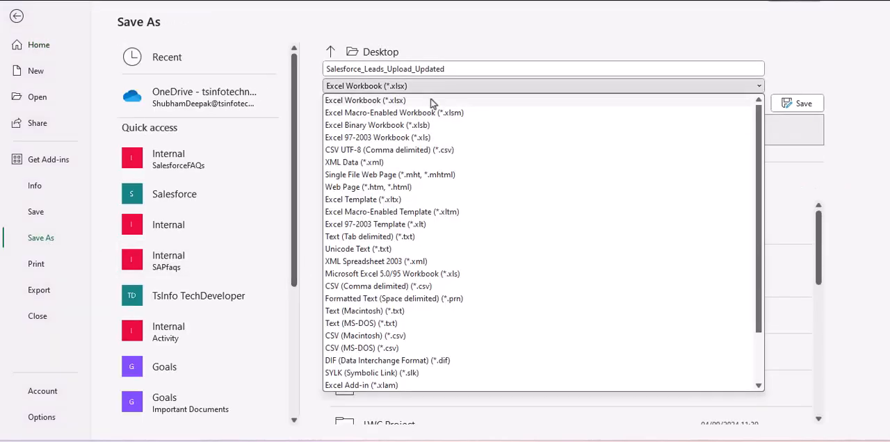
pyautogui.click(437, 150)
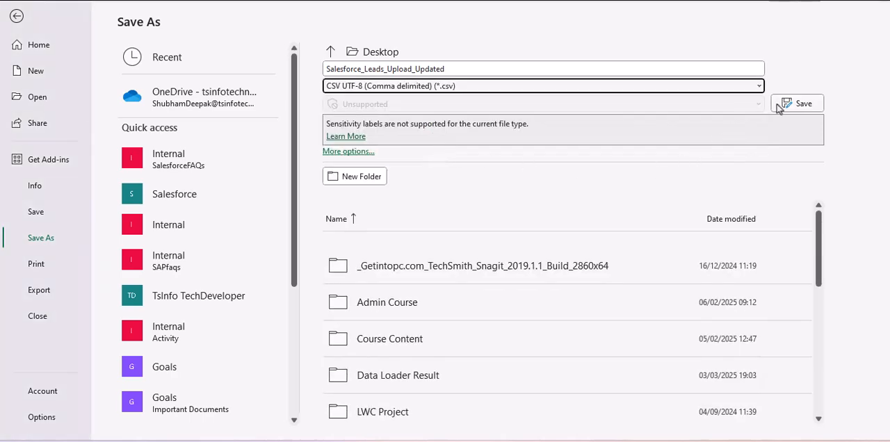
pyautogui.click(798, 104)
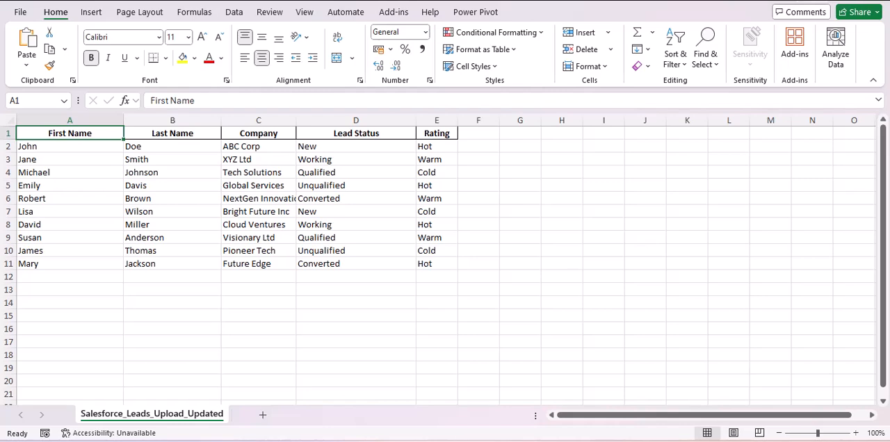
# - Minimize the spreadsheet and launch Dataloader 62.0.1 from the desktop
pyautogui.click(812, 1)
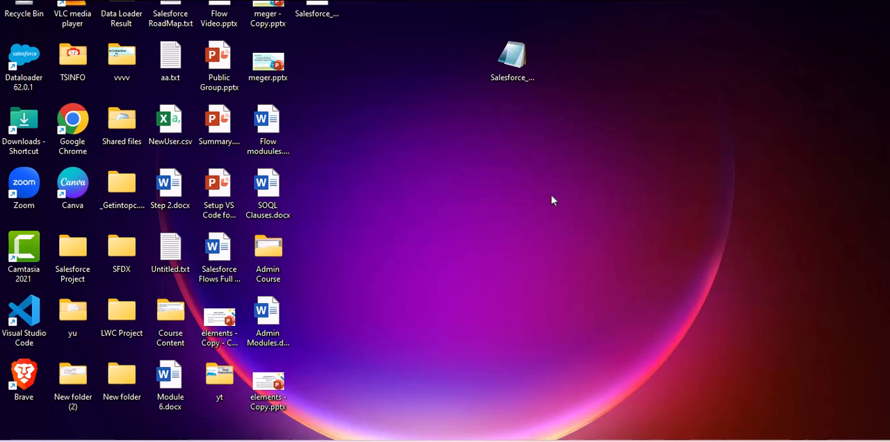
pyautogui.click(32, 72)
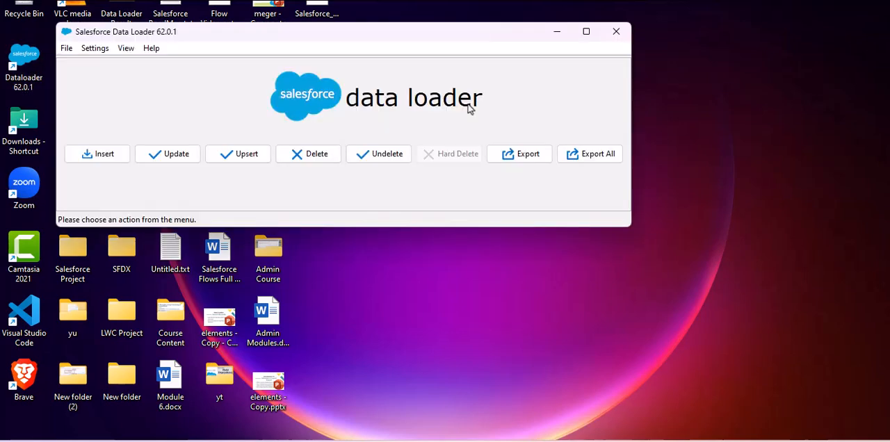
# - Switch to Salesforce in Chrome, search the App Launcher for "lea" and open Leads
pyautogui.hotkey('alt', 'Tab')
pyautogui.hotkey('alt', 'Tab')
pyautogui.hotkey('alt', 'Tab')
pyautogui.hotkey('alt', 'Tab')
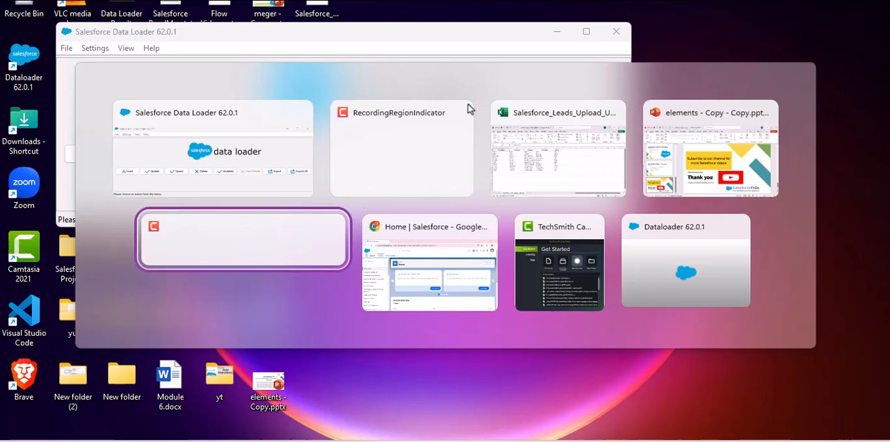
pyautogui.hotkey('alt', 'Tab')
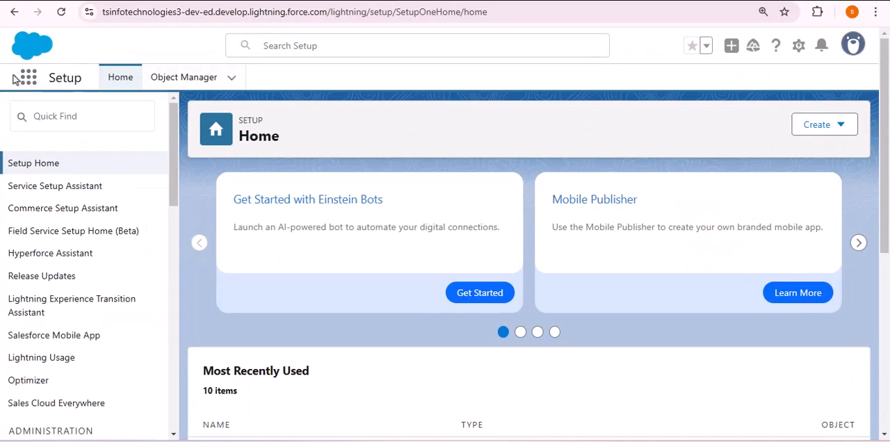
pyautogui.click(28, 77)
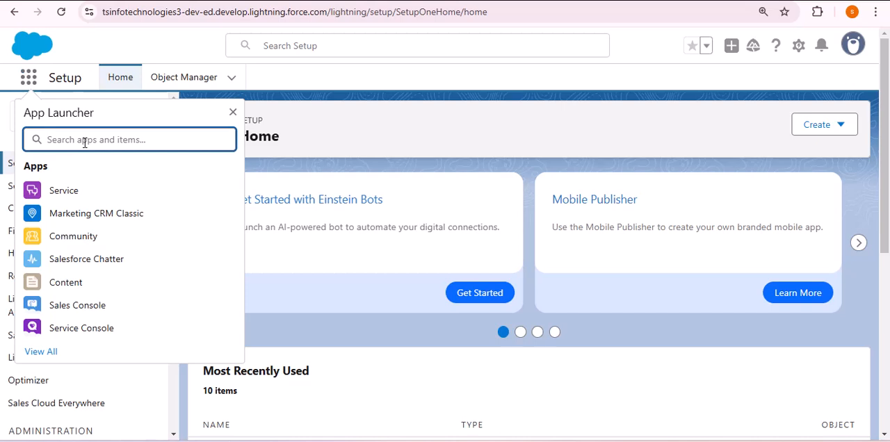
pyautogui.write('lea')
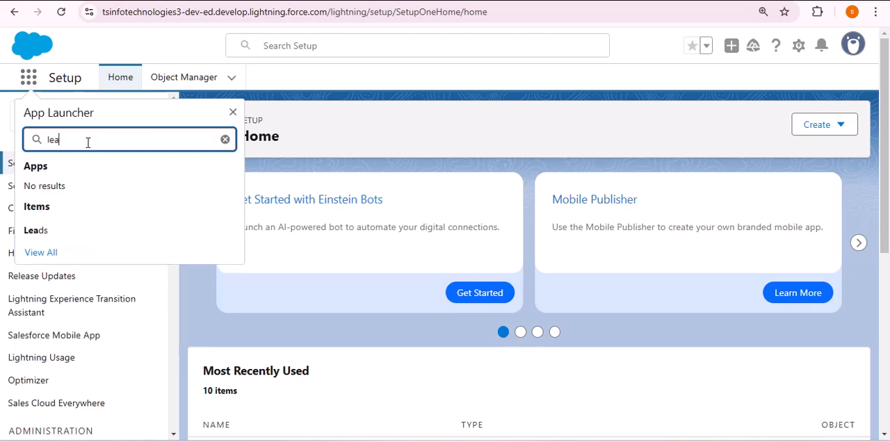
pyautogui.click(40, 230)
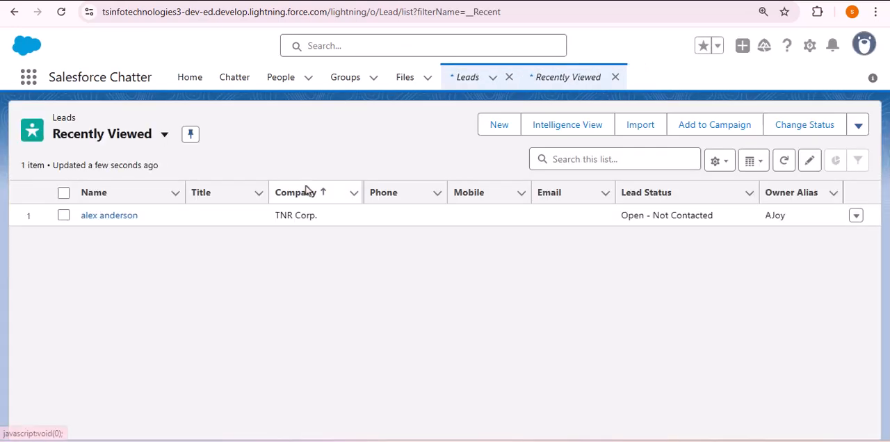
# - Show the All Open Leads list view and check its item count before the import
pyautogui.click(154, 137)
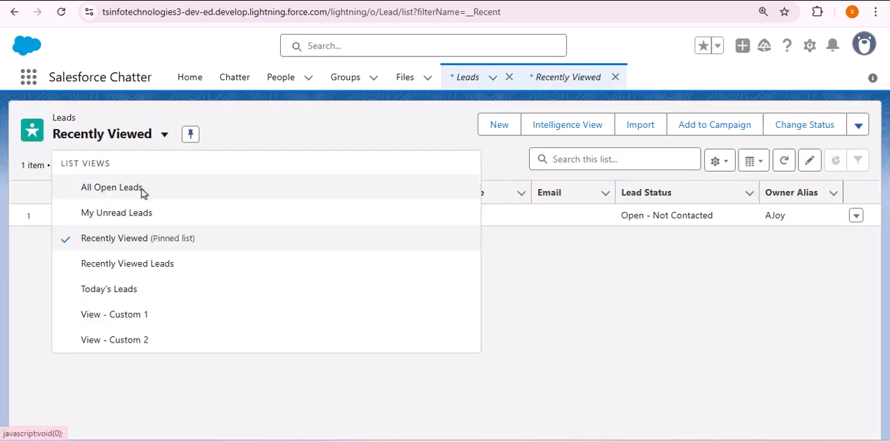
pyautogui.click(136, 194)
pyautogui.moveTo(55, 164); pyautogui.dragTo(21, 165)
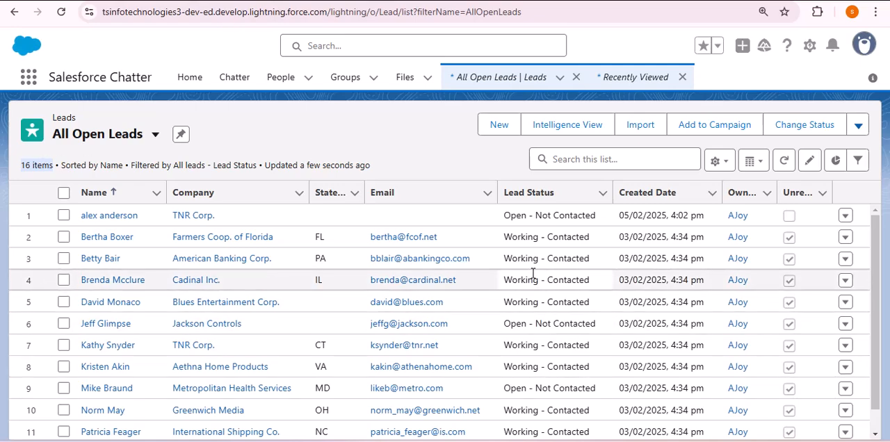
# - Switch back to Data Loader, start an Insert operation and request an OAuth login to the Production environment
pyautogui.hotkey('alt', 'Tab')
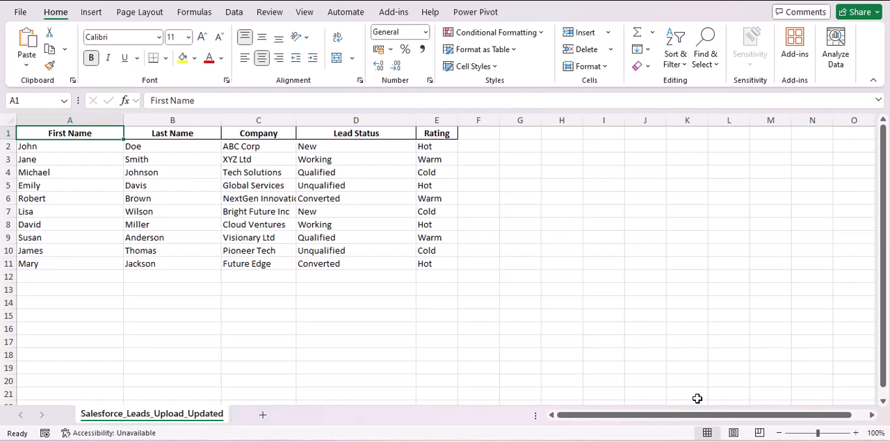
pyautogui.click(644, 441)
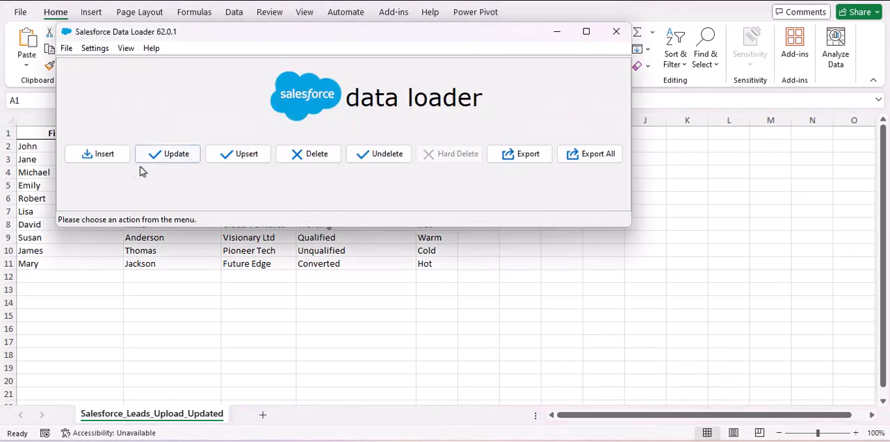
pyautogui.click(106, 156)
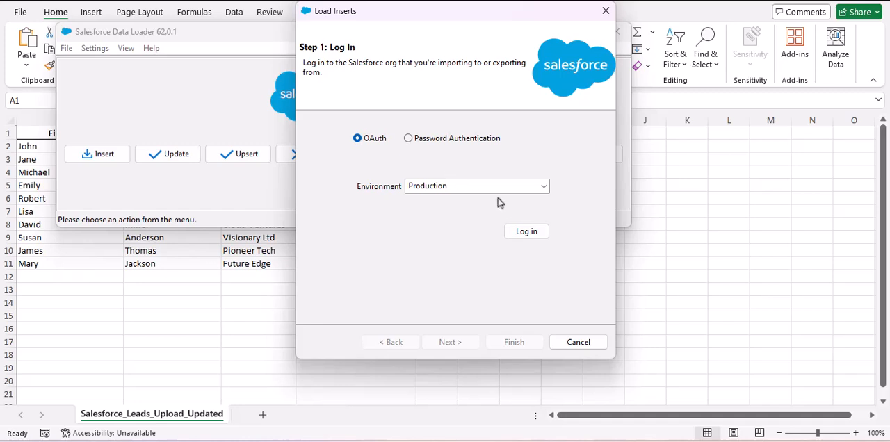
pyautogui.click(525, 233)
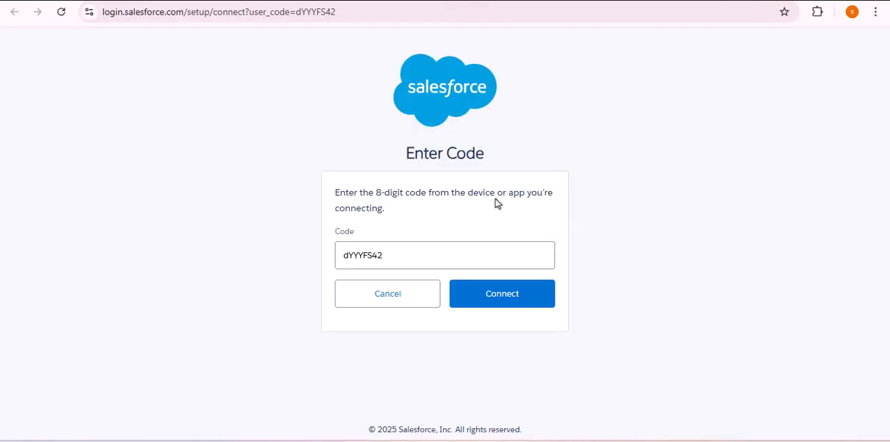
# - Connect using the prefilled device code, allow Dataloader Partner access to the account, and continue into Salesforce
pyautogui.click(497, 300)
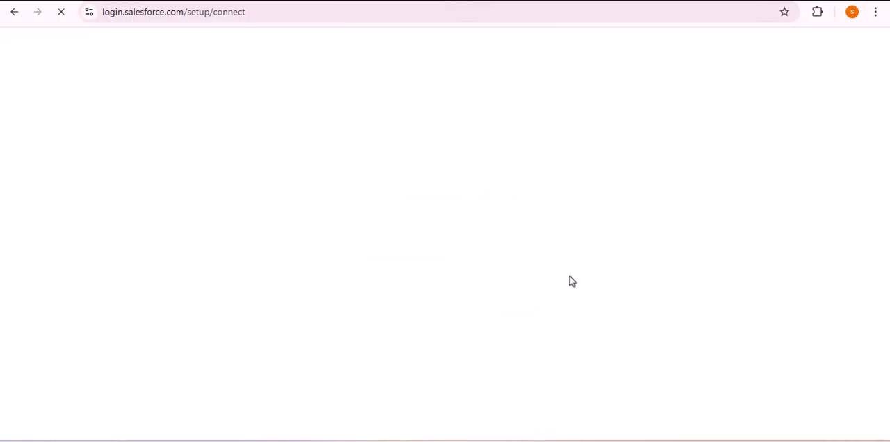
pyautogui.click(521, 303)
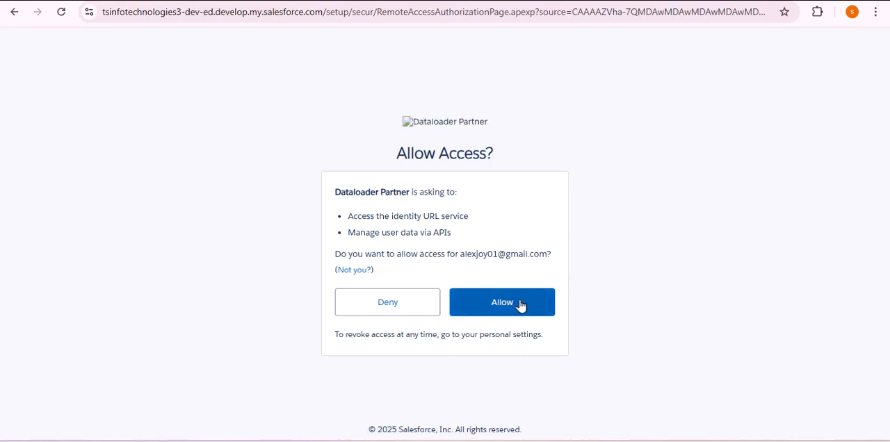
pyautogui.moveTo(380, 150); pyautogui.dragTo(512, 154)
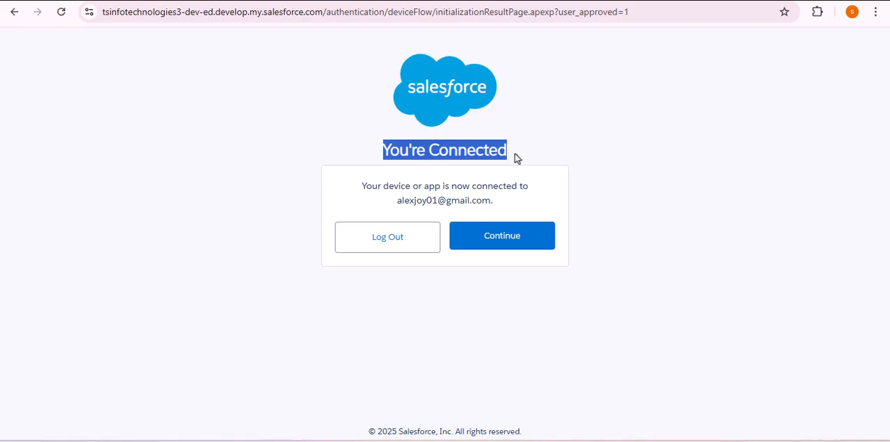
pyautogui.click(515, 154)
pyautogui.click(500, 236)
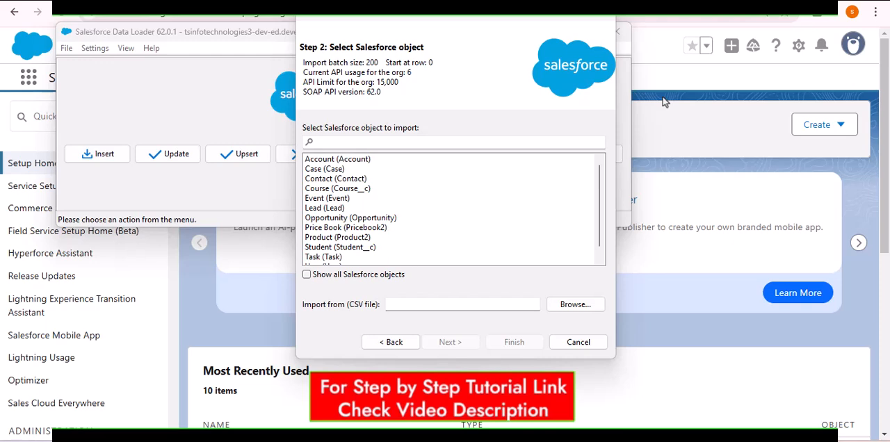
# - Filter the Salesforce objects by "Le" and select Lead (Lead) as the object to import
pyautogui.click(474, 143)
pyautogui.write('Le')
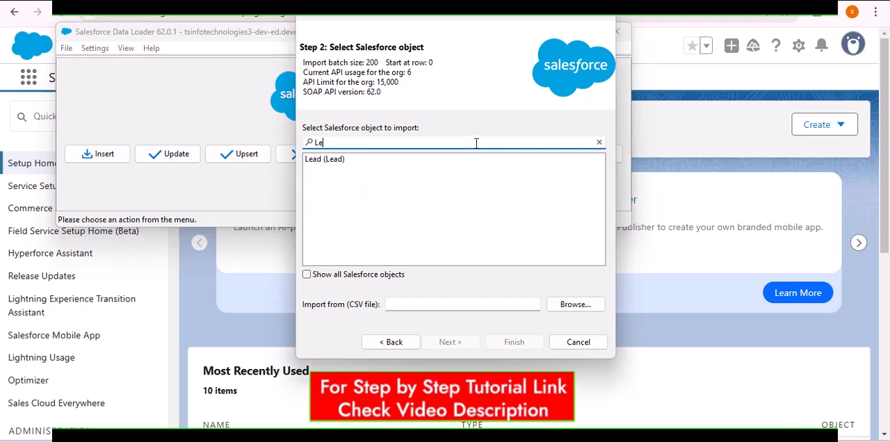
pyautogui.click(363, 162)
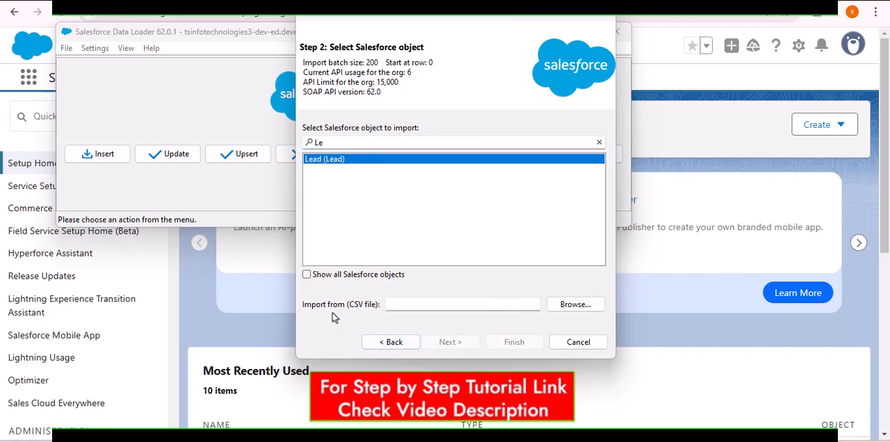
# - Choose Salesforce_Leads_Upload_Updated.csv from the Desktop as the CSV file to import
pyautogui.click(568, 306)
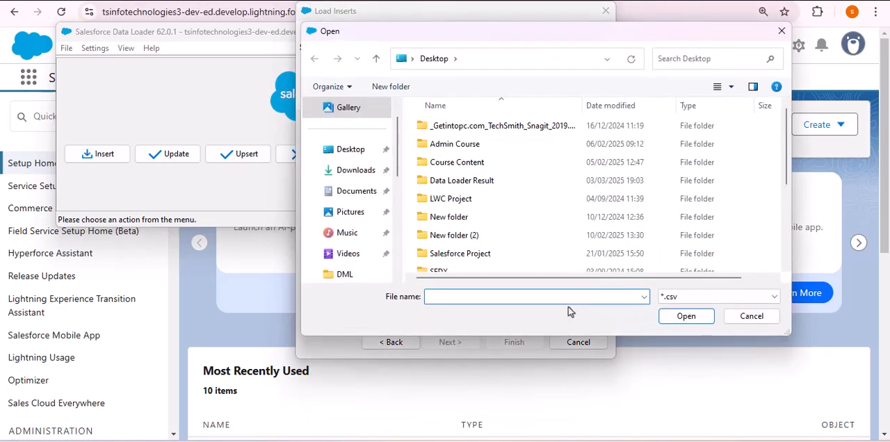
pyautogui.click(341, 150)
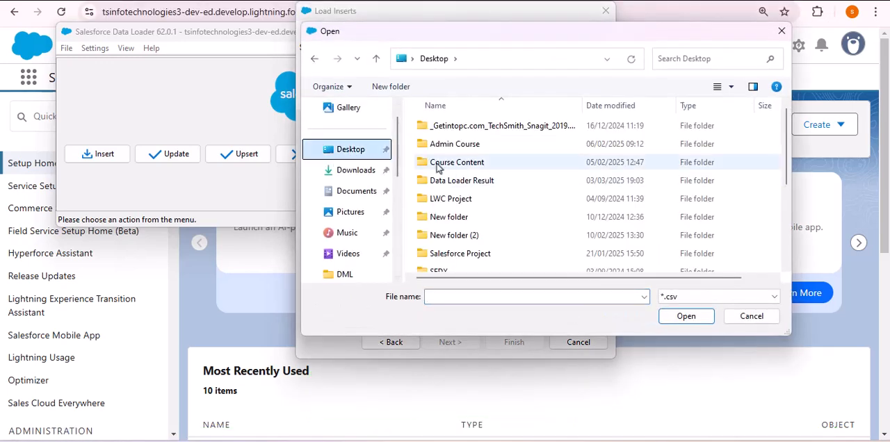
pyautogui.scroll(-3, 535, 183)
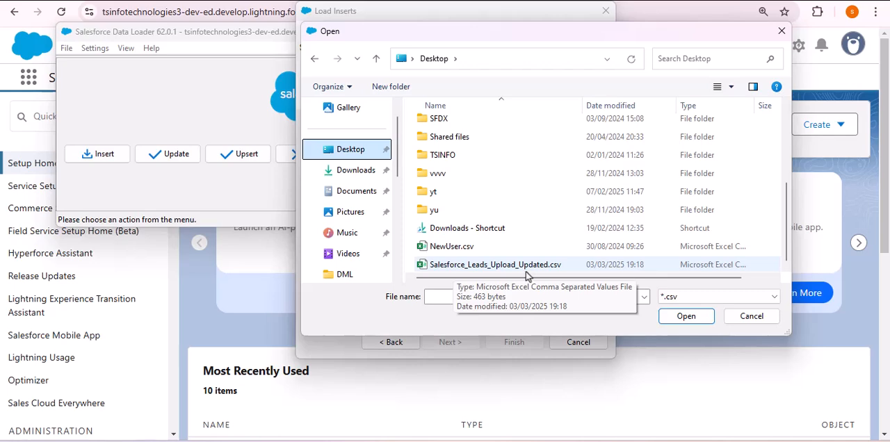
pyautogui.click(506, 269)
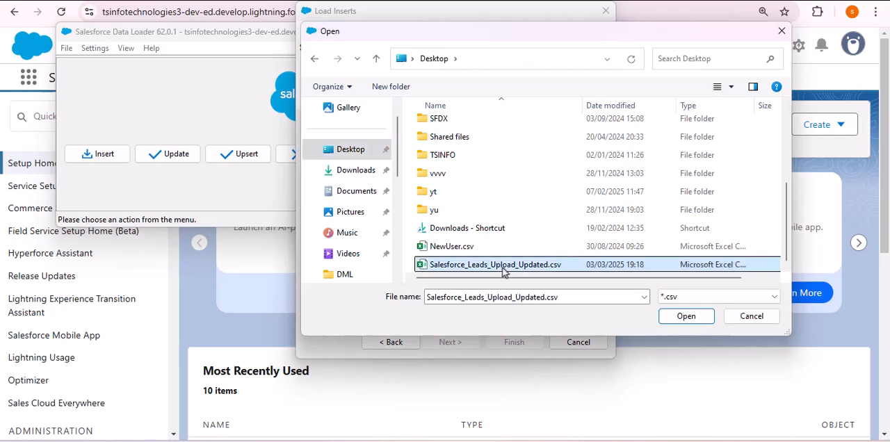
pyautogui.click(703, 319)
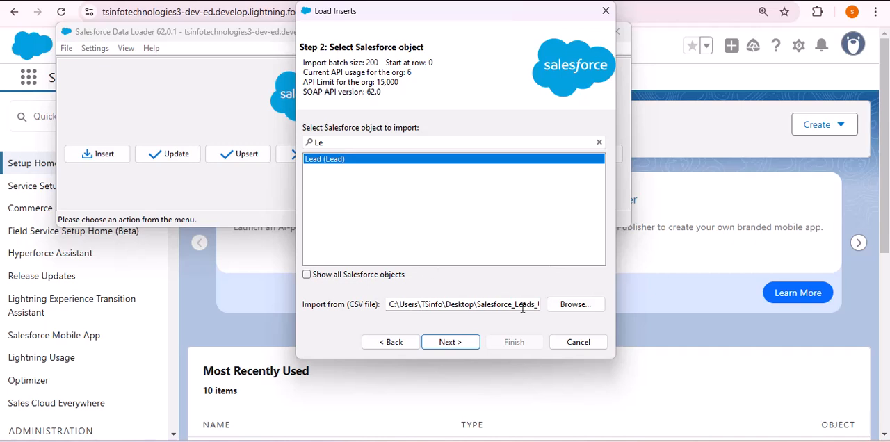
# - Accept the data selection and leave the optional lookup relationships unselected to proceed to the Mapping step
pyautogui.click(450, 342)
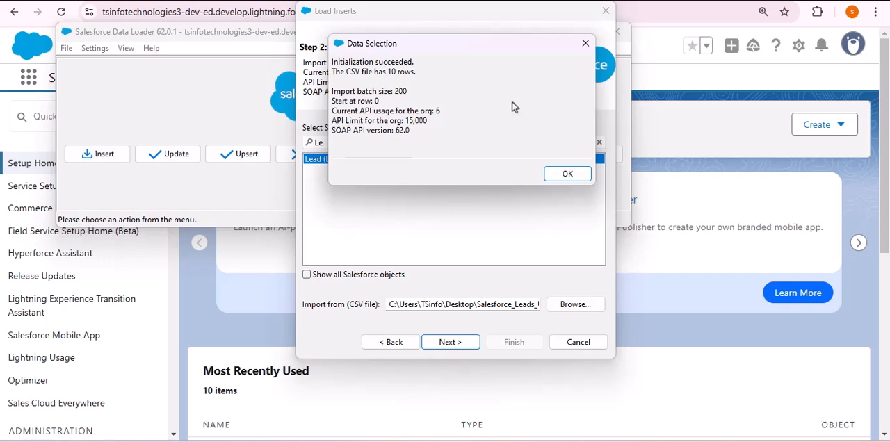
pyautogui.click(567, 175)
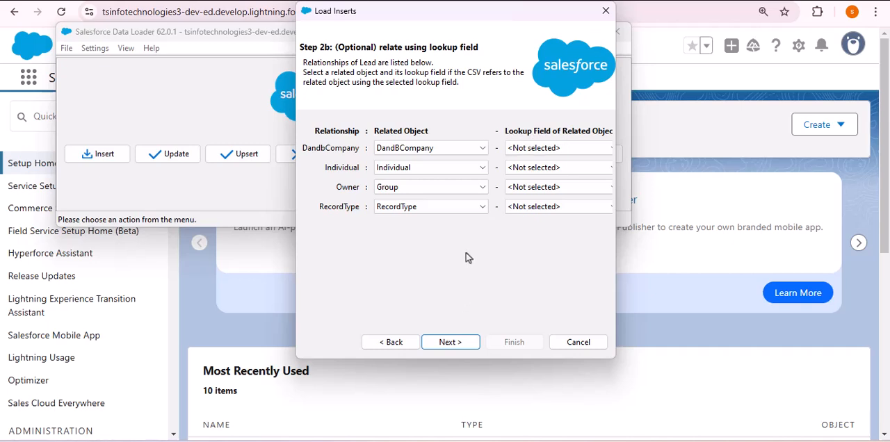
pyautogui.click(450, 341)
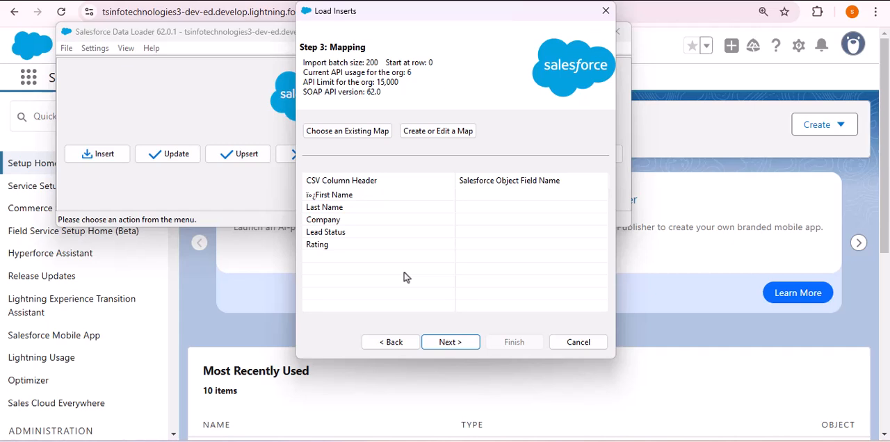
# - Create a field map for the import and auto-match the Lead fields to the CSV columns
pyautogui.click(448, 131)
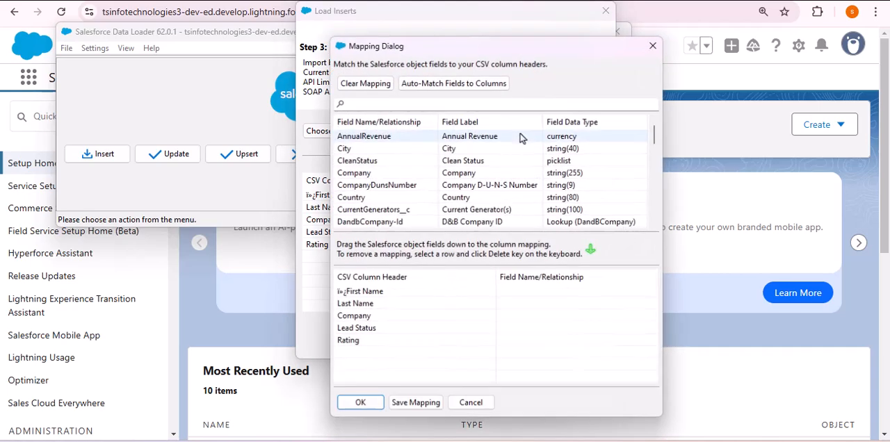
pyautogui.scroll(-3, 400, 149)
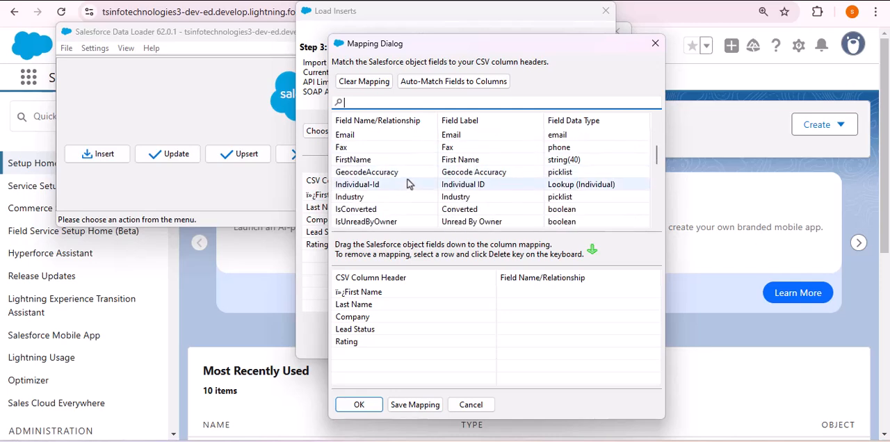
pyautogui.scroll(3, 408, 183)
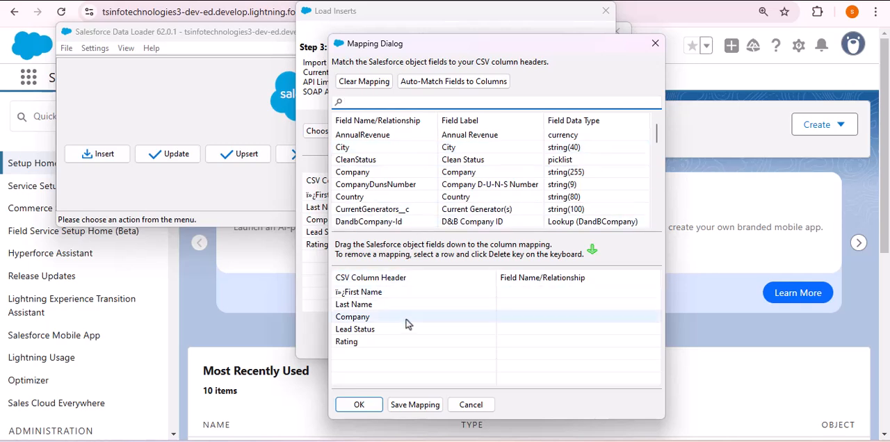
pyautogui.click(428, 84)
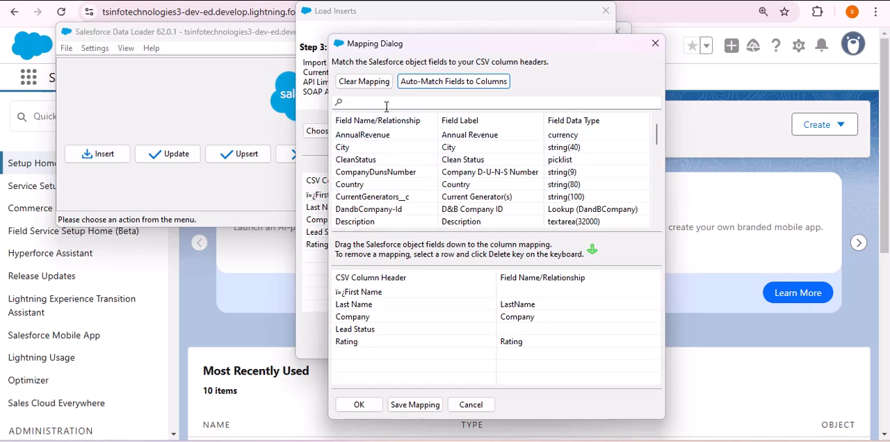
# - Filter the Lead fields by "Name" and map FirstName to the CSV's First Name column
pyautogui.click(409, 103)
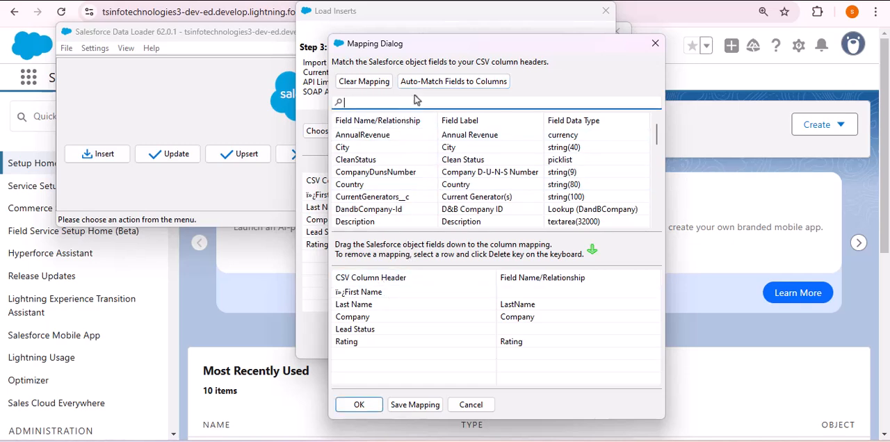
pyautogui.write('Name')
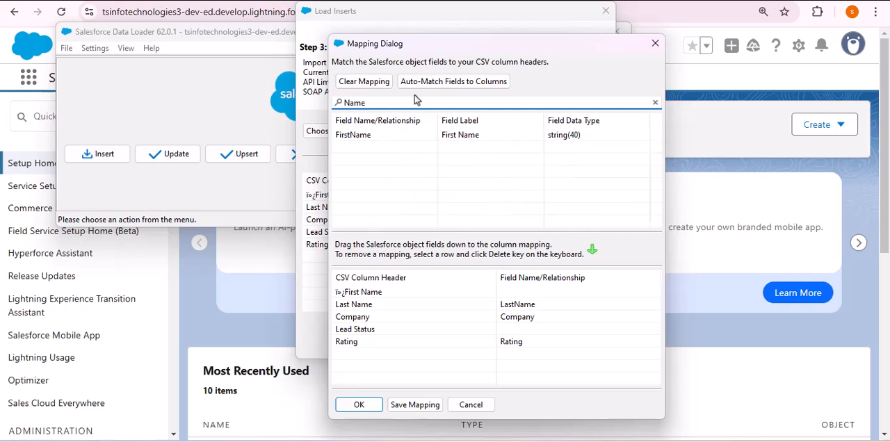
pyautogui.moveTo(372, 137); pyautogui.dragTo(555, 299)
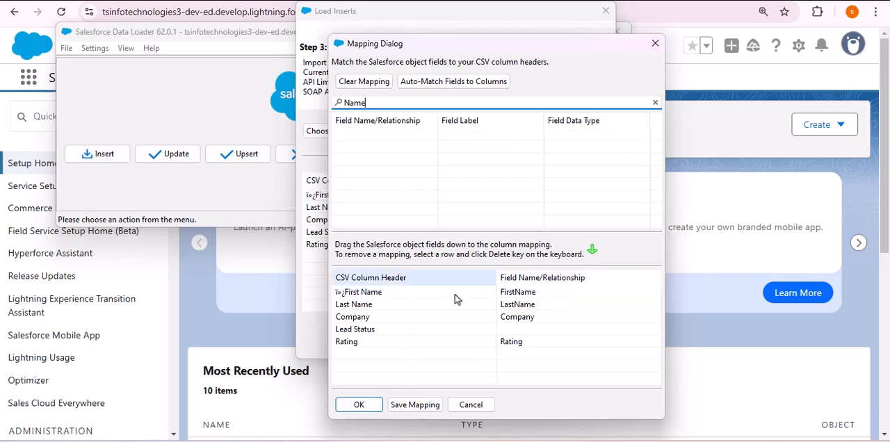
# - Filter the Lead fields by "Statu", map Status to the Lead Status column, and accept the mapping
pyautogui.doubleClick(363, 103)
pyautogui.write('Staus')
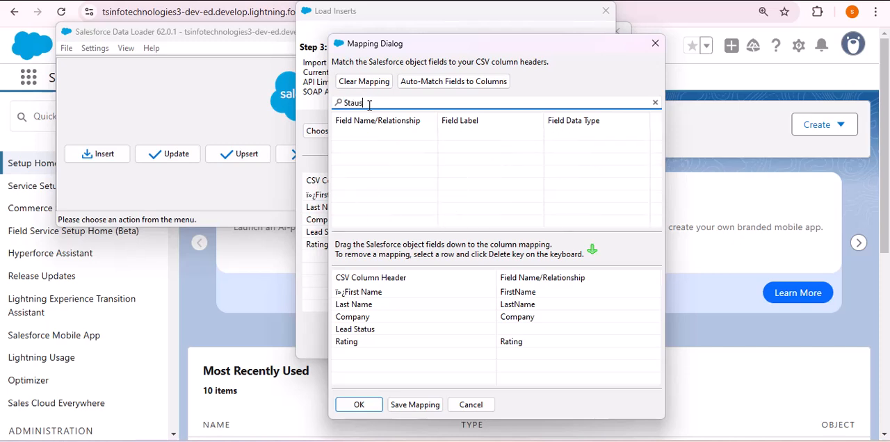
pyautogui.press('BackSpace')
pyautogui.press('BackSpace')
pyautogui.write('tu')
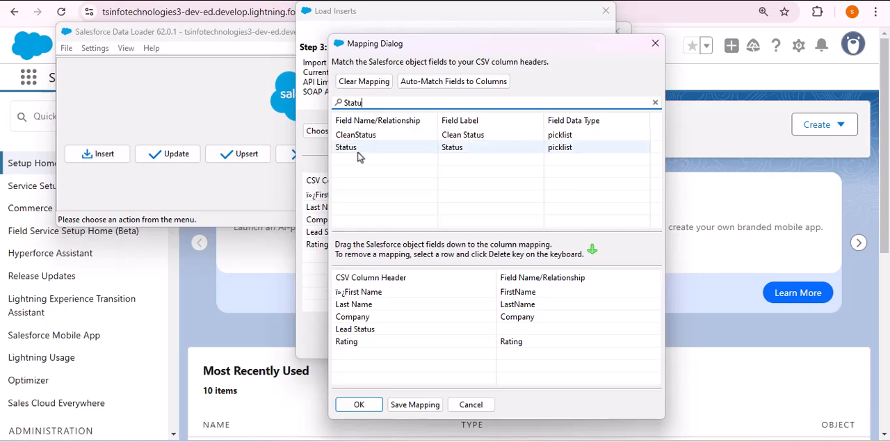
pyautogui.moveTo(363, 149); pyautogui.dragTo(532, 334)
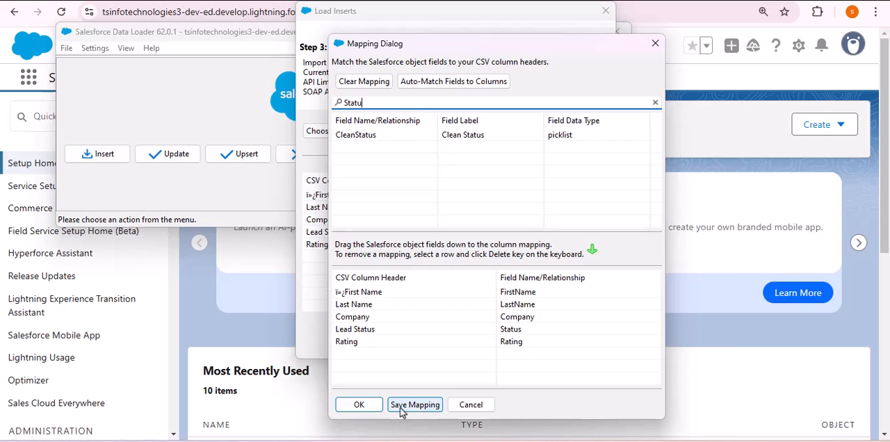
pyautogui.click(359, 405)
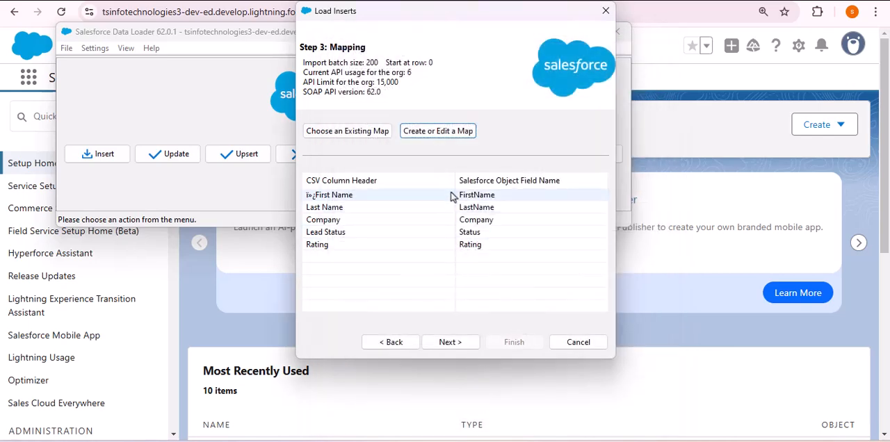
# - Proceed with the mapping, keep the Data Loader Result folder for results, and run the insert of the new records
pyautogui.click(449, 345)
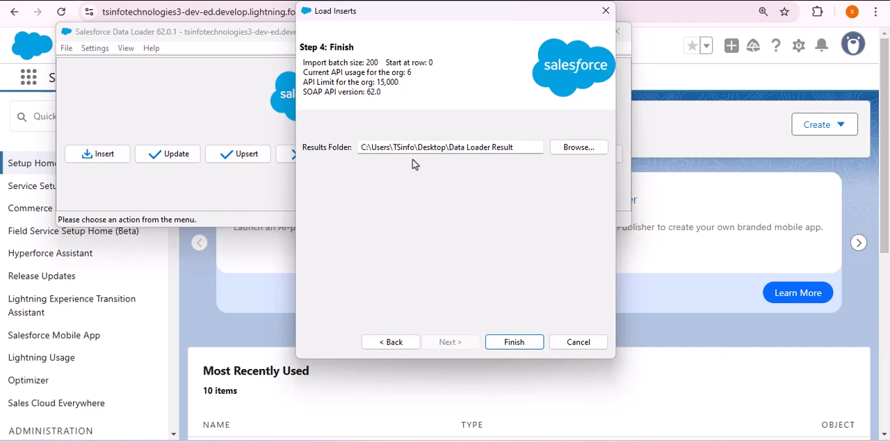
pyautogui.click(514, 342)
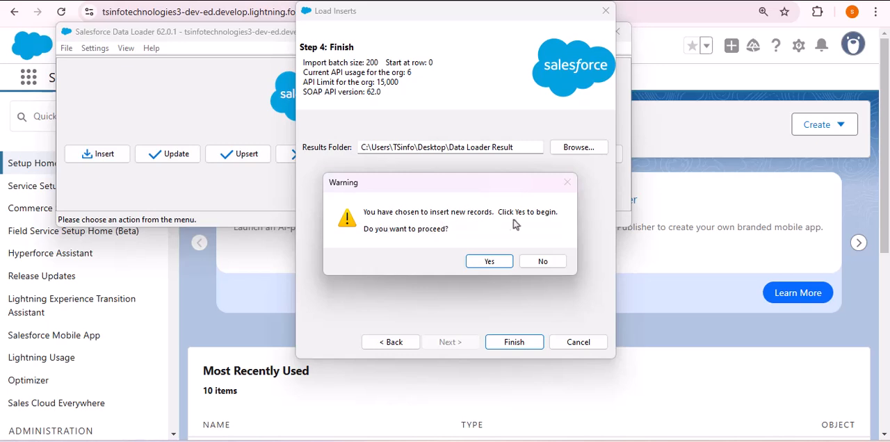
pyautogui.click(490, 263)
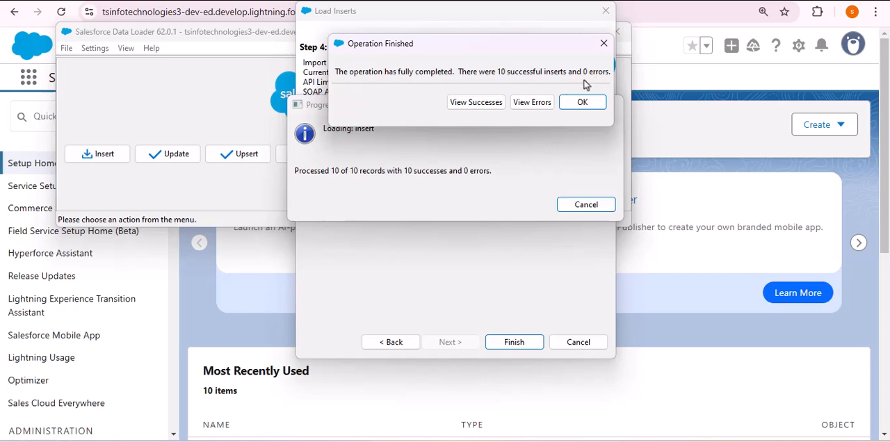
# - Review the successful inserts in an enlarged CSV viewer, then close the viewer and the operation summary
pyautogui.click(476, 102)
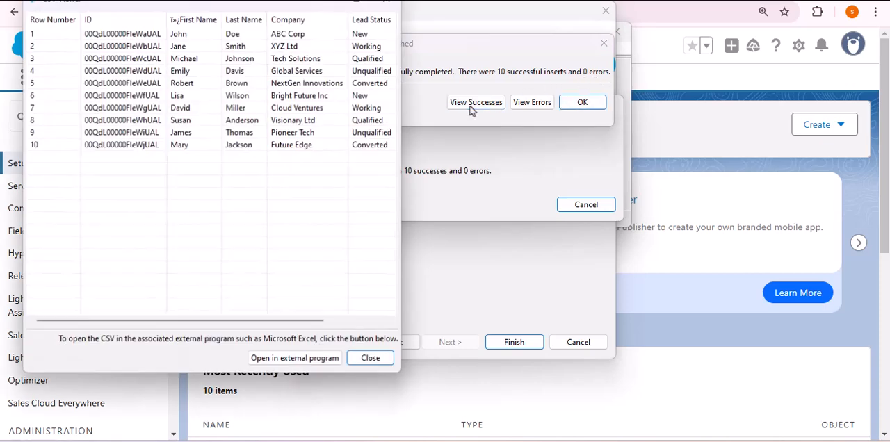
pyautogui.moveTo(357, 2)
pyautogui.click(346, 48)
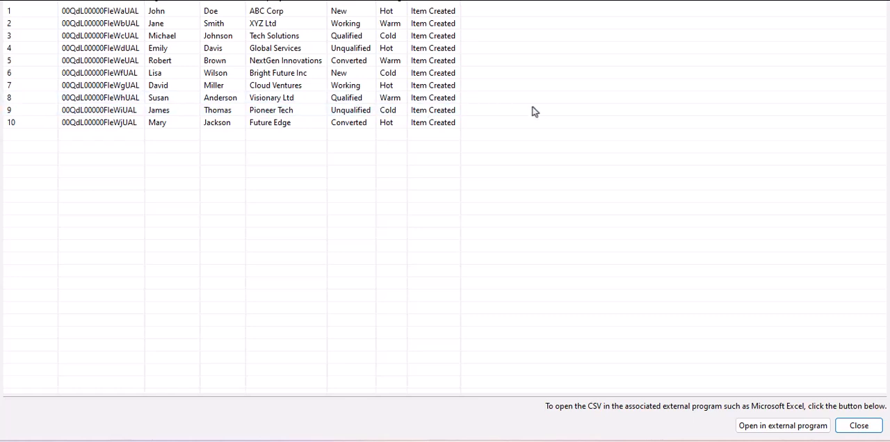
pyautogui.click(853, 427)
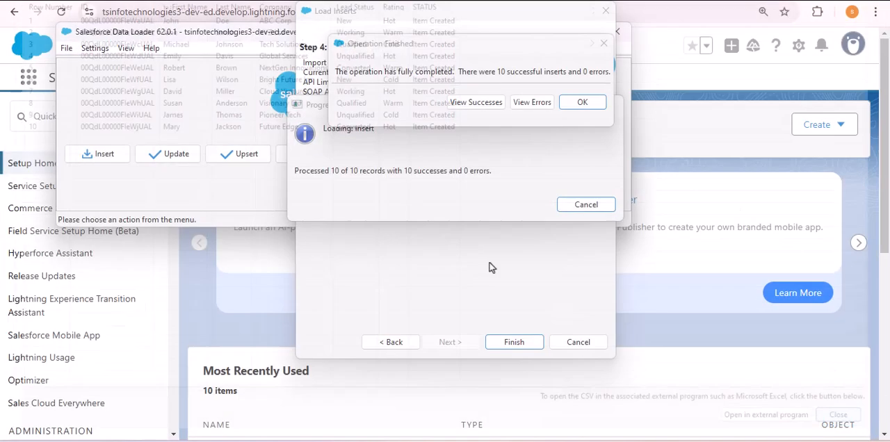
pyautogui.click(581, 102)
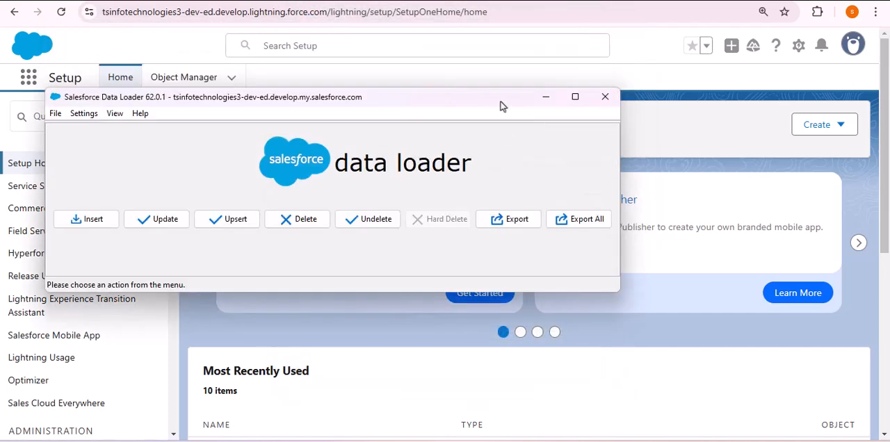
# - Switch to Salesforce in the browser, find Leads by searching "leads", and show the Today's Leads list view
pyautogui.click(550, 99)
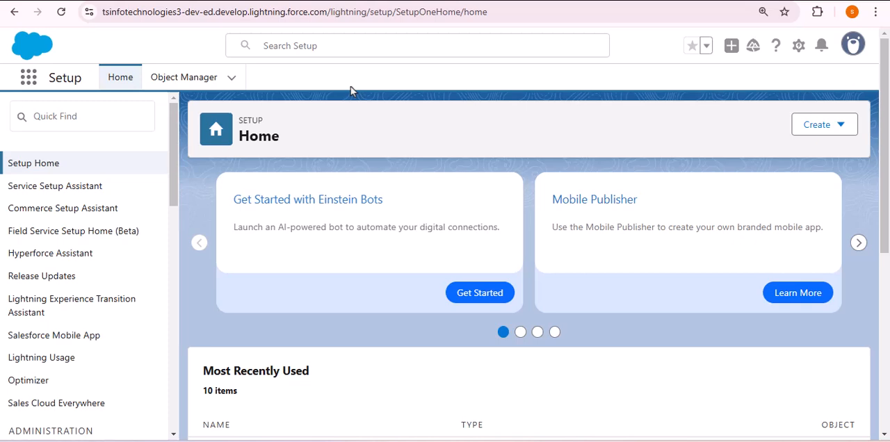
pyautogui.click(28, 77)
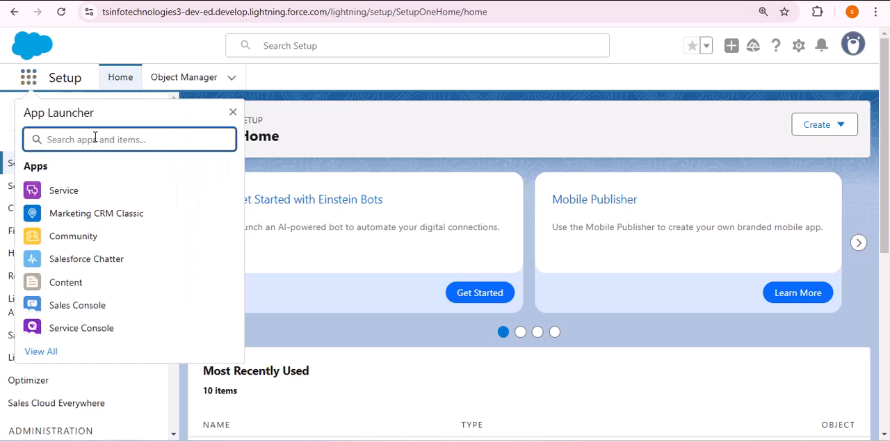
pyautogui.write('leads')
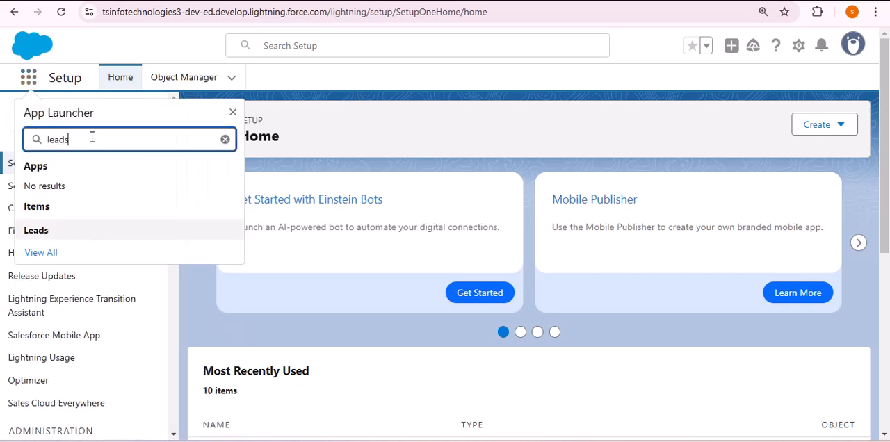
pyautogui.click(38, 230)
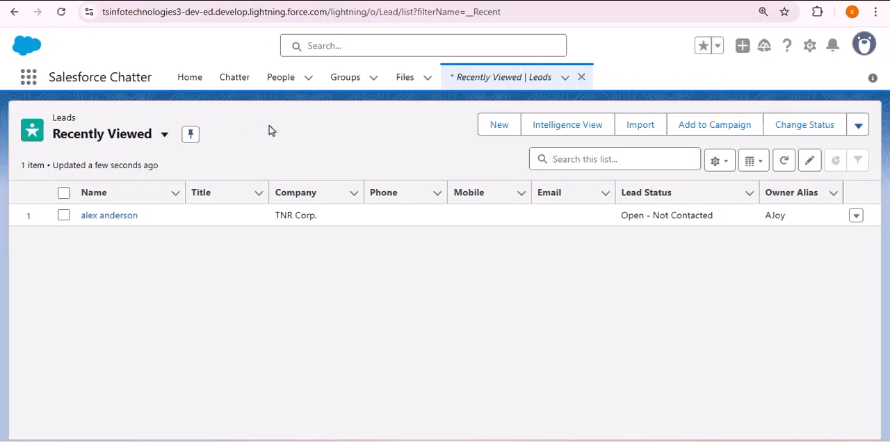
pyautogui.click(162, 139)
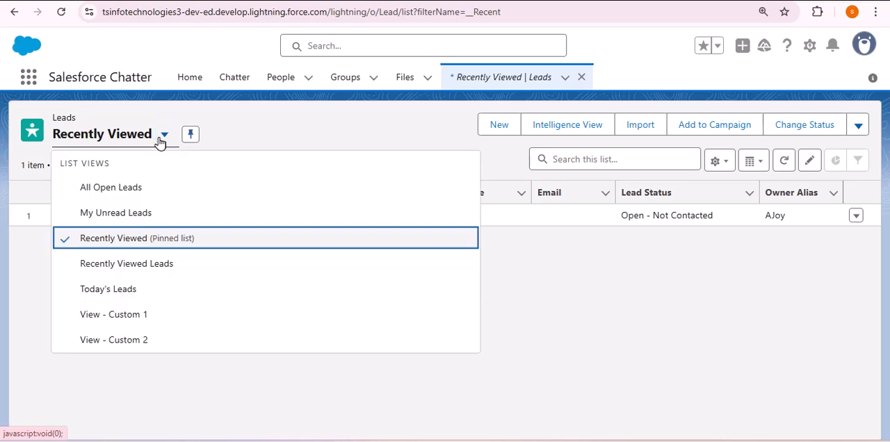
pyautogui.click(119, 291)
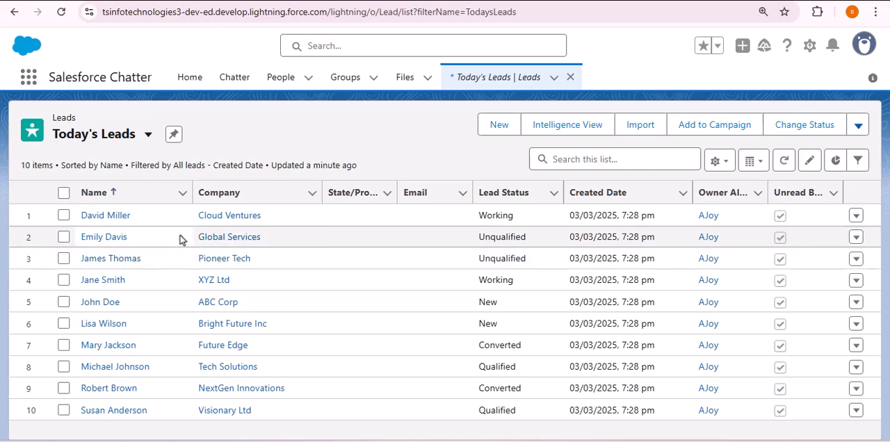
# - Open the Cloud Ventures lead and examine its details, including name, company, Lead Status and Rating
pyautogui.click(133, 217)
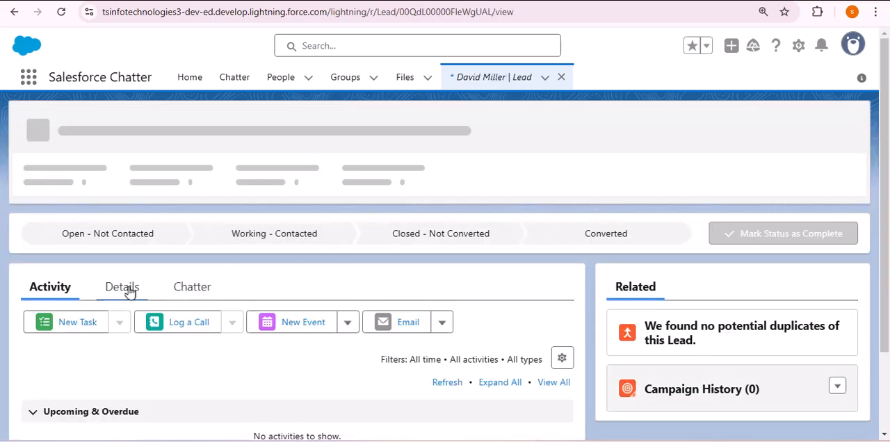
pyautogui.click(123, 287)
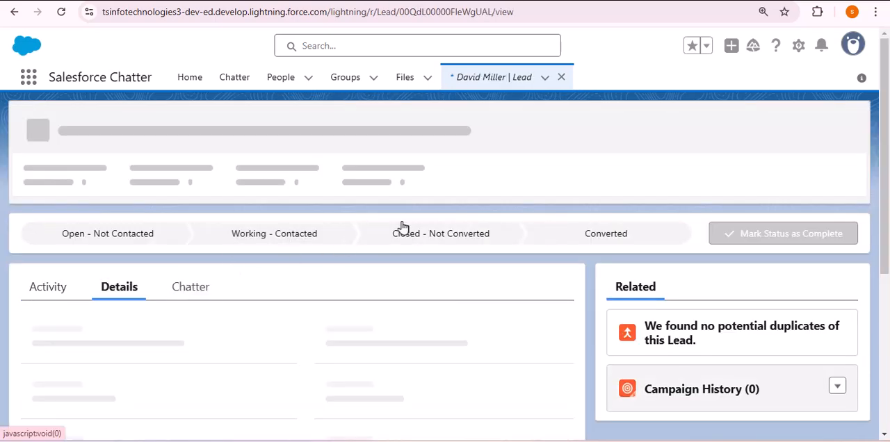
pyautogui.scroll(-2, 401, 229)
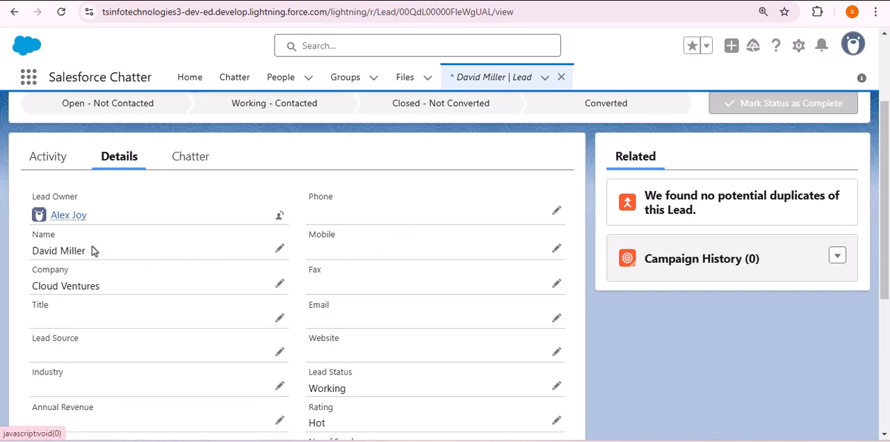
pyautogui.scroll(-2, 401, 298)
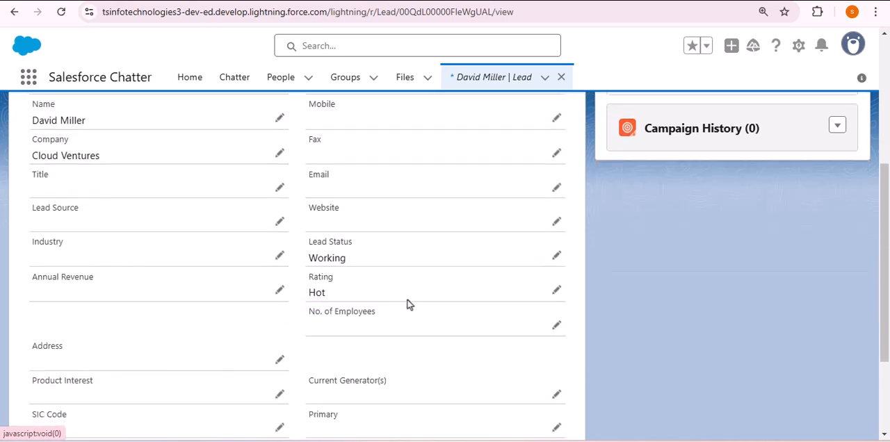
pyautogui.scroll(-1, 404, 252)
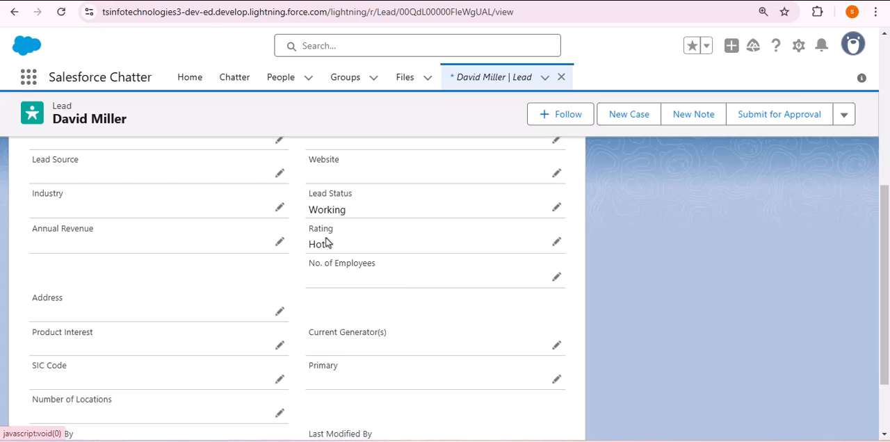